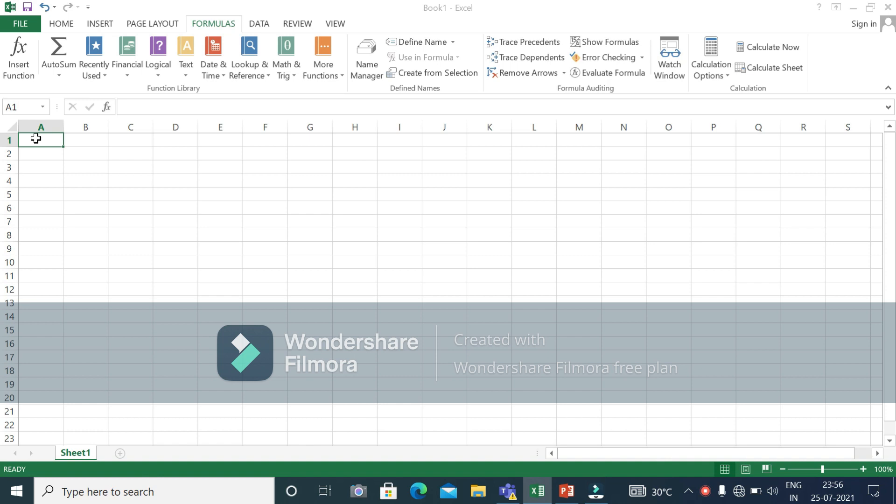
Enter 12 in cell A1 and 39 in cell A2
{"action": "type", "text": "12"}
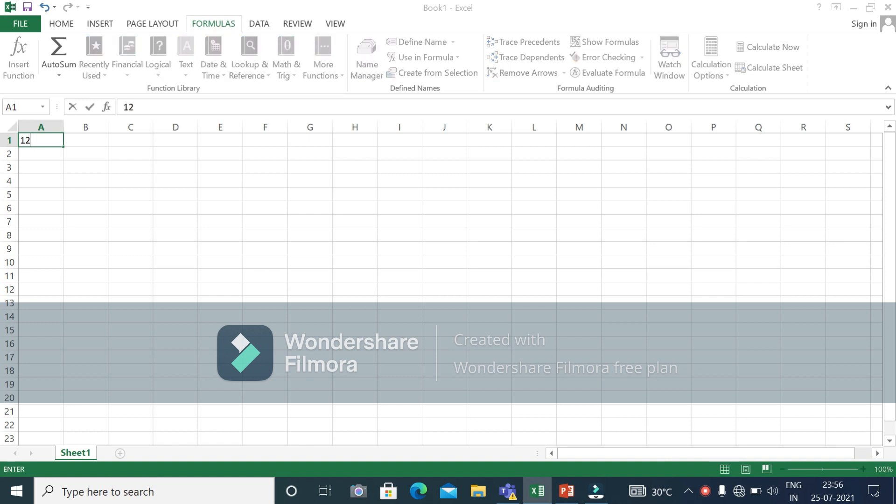
{"action": "left_click", "coordinate": [36, 154]}
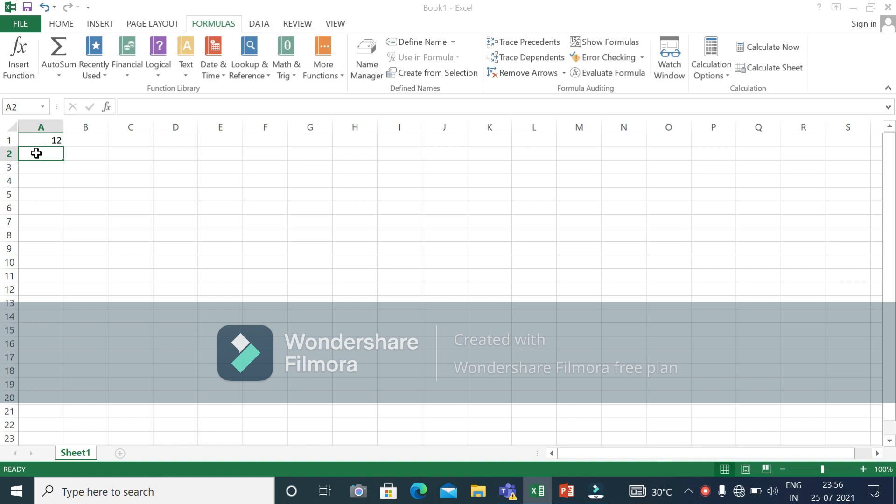
{"action": "type", "text": "39"}
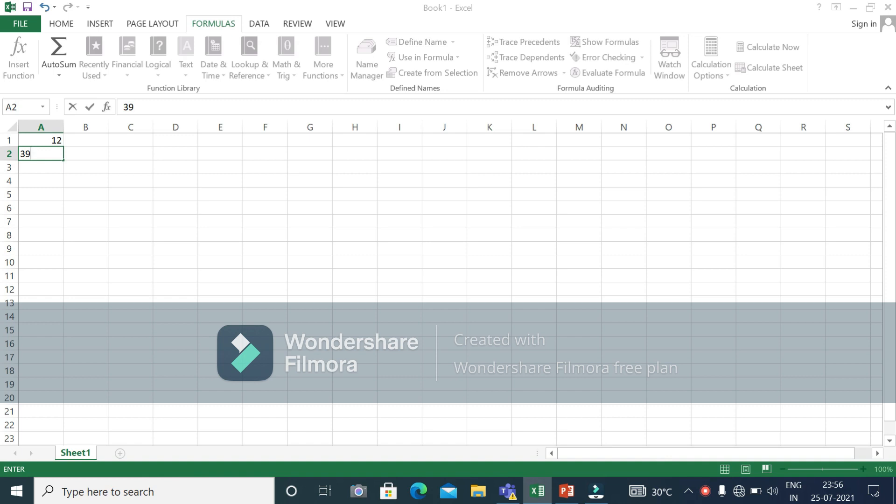
{"action": "left_click", "coordinate": [42, 167]}
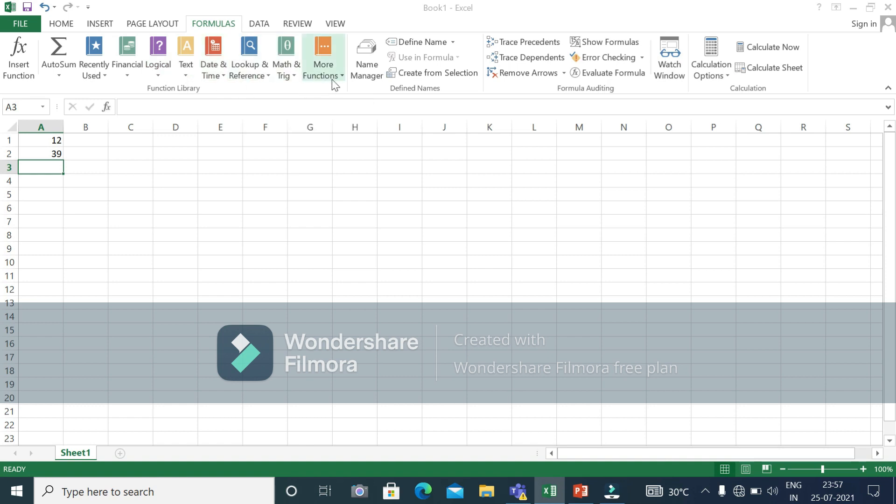
Insert the GCD function in cell A3 with A1 and A2 as its two number arguments
{"action": "left_click", "coordinate": [294, 74]}
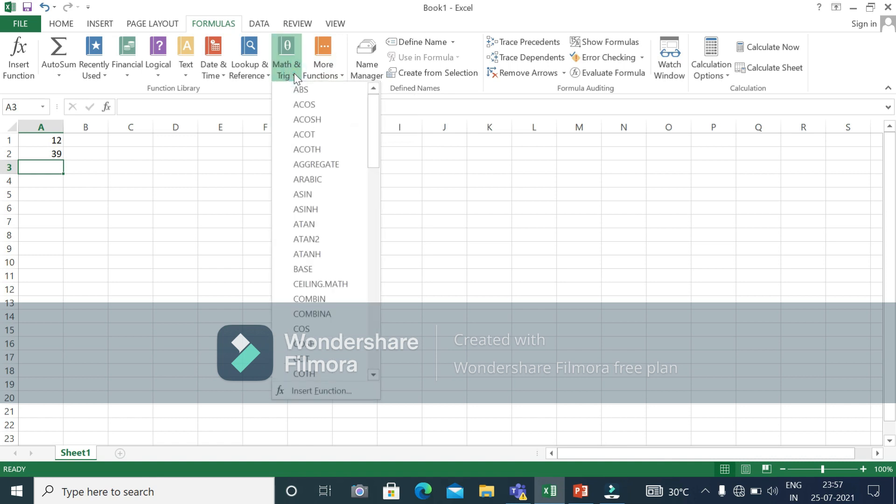
{"action": "left_click_drag", "start_coordinate": [375, 123], "coordinate": [380, 195]}
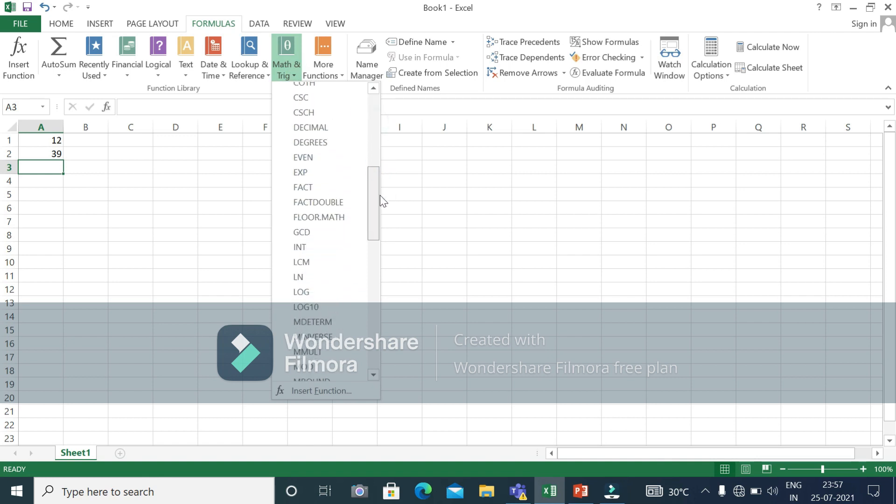
{"action": "left_click", "coordinate": [302, 232]}
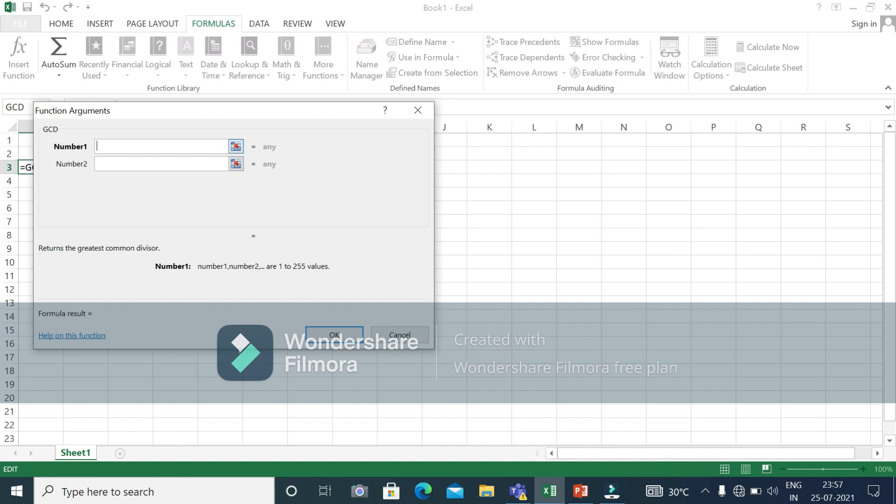
{"action": "left_click", "coordinate": [127, 149]}
{"action": "type", "text": "a1"}
{"action": "left_click", "coordinate": [117, 164]}
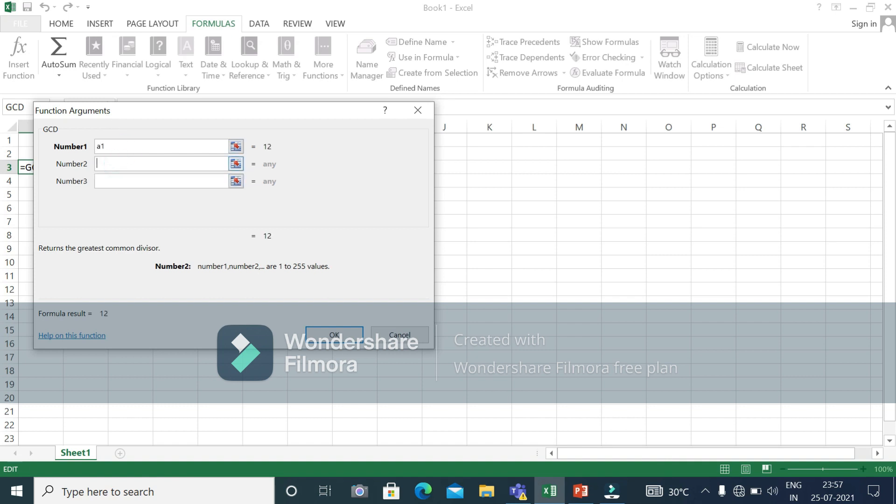
{"action": "type", "text": "a2"}
{"action": "left_click", "coordinate": [335, 335]}
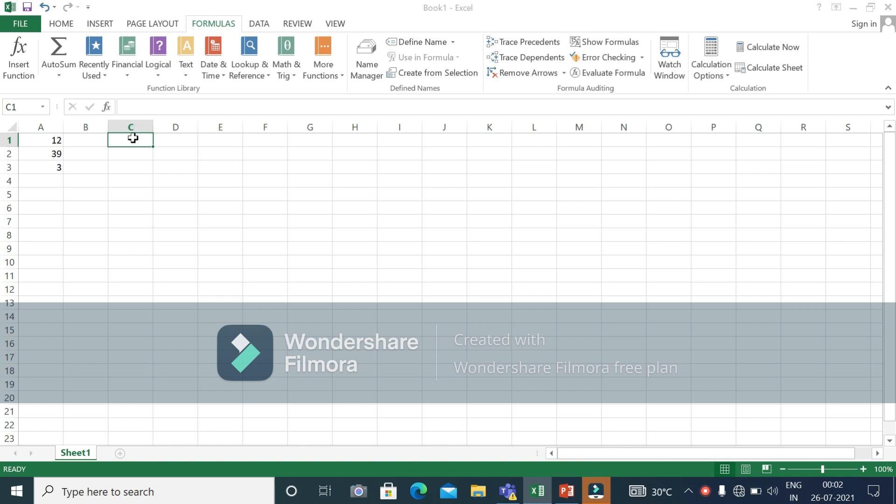
Enter 14, 6 and 10 in cells C1, C2 and C3
{"action": "type", "text": "14"}
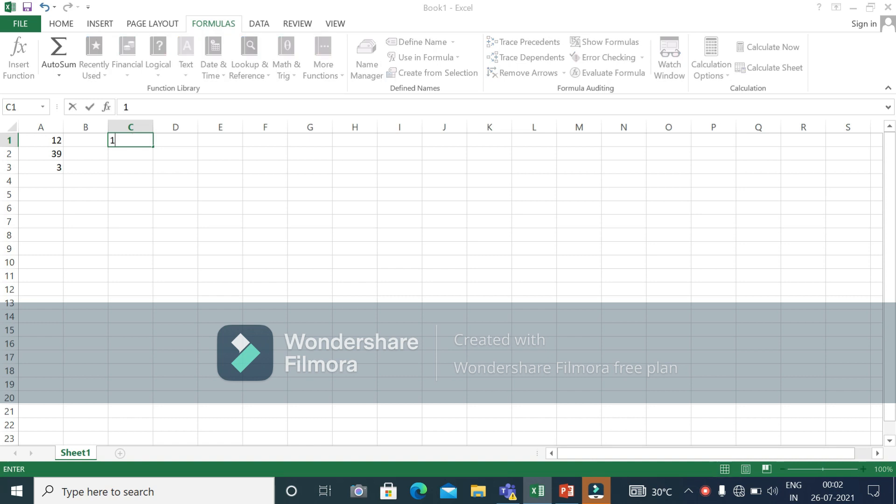
{"action": "left_click", "coordinate": [133, 157]}
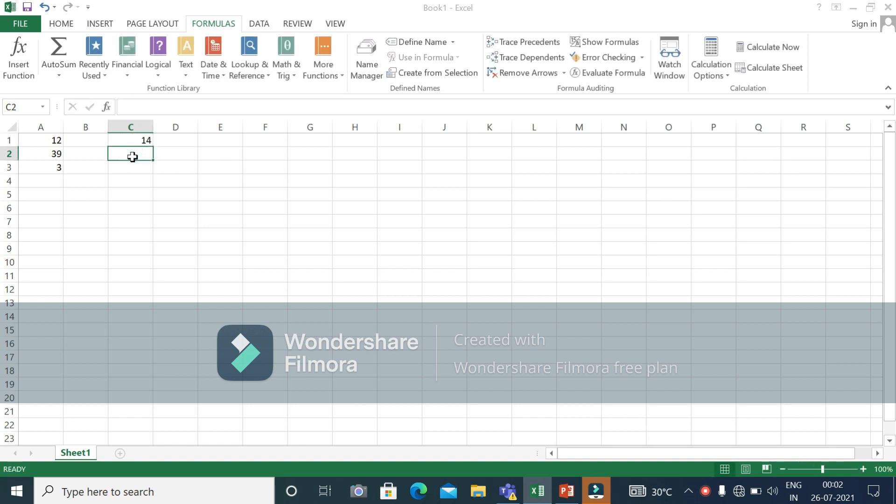
{"action": "type", "text": "6"}
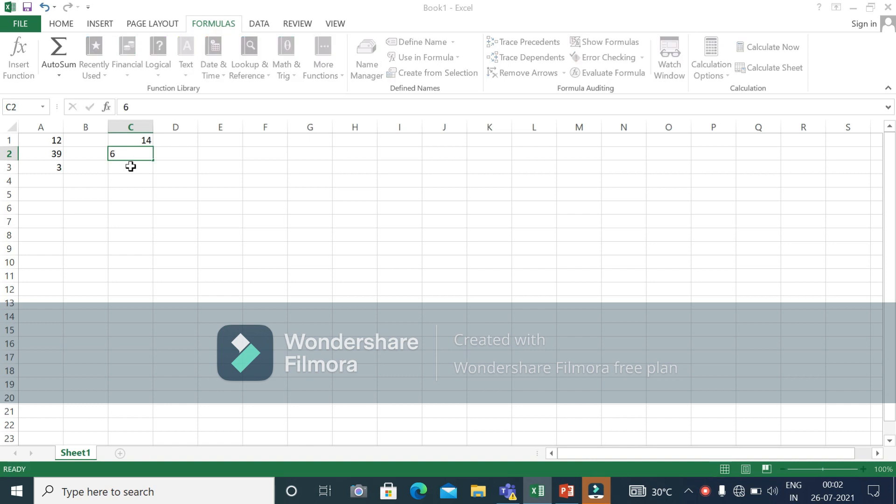
{"action": "left_click", "coordinate": [130, 166]}
{"action": "type", "text": "10"}
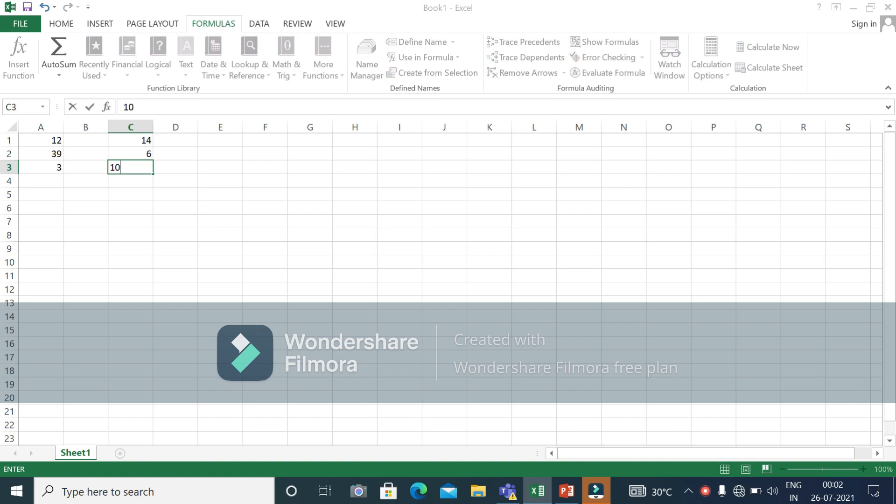
{"action": "left_click", "coordinate": [132, 179]}
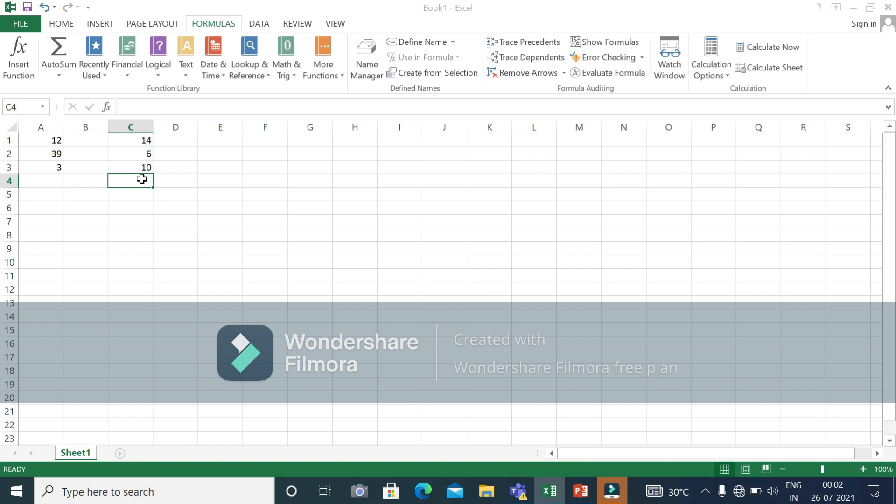
Insert the LCM function in cell C4 with C1, C2 and C3 as its number arguments
{"action": "left_click", "coordinate": [295, 76]}
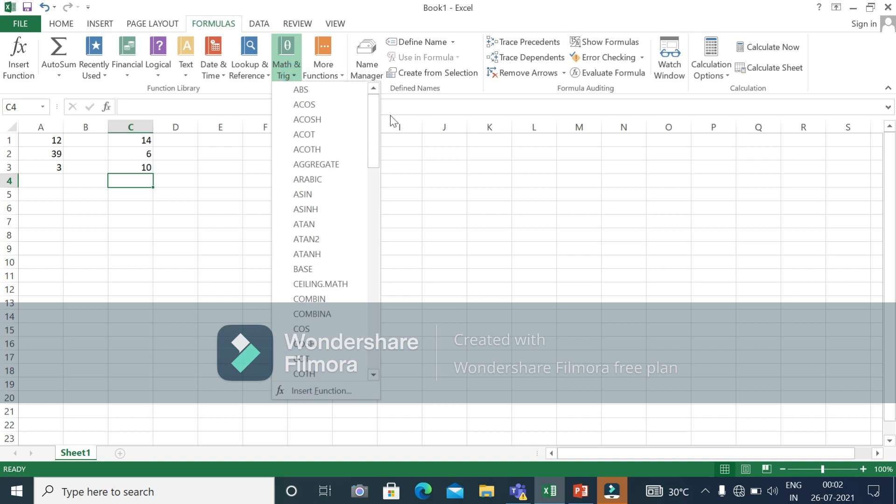
{"action": "left_click_drag", "start_coordinate": [377, 133], "coordinate": [386, 212]}
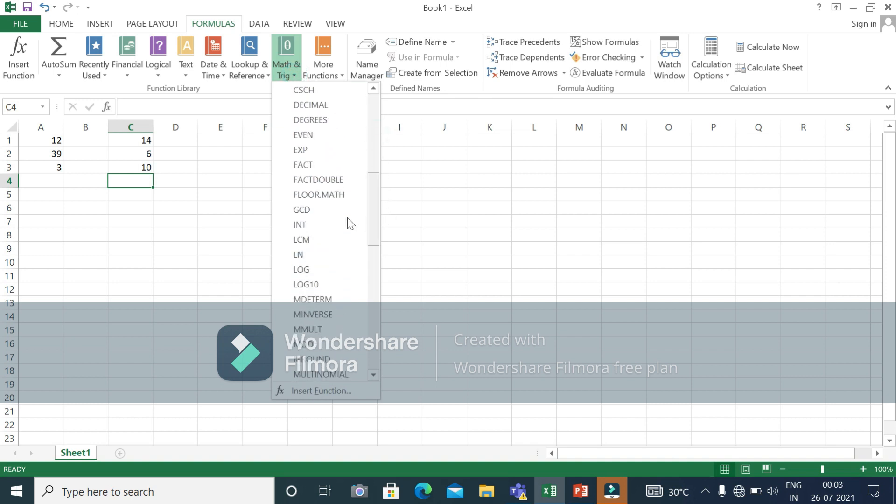
{"action": "left_click", "coordinate": [321, 241]}
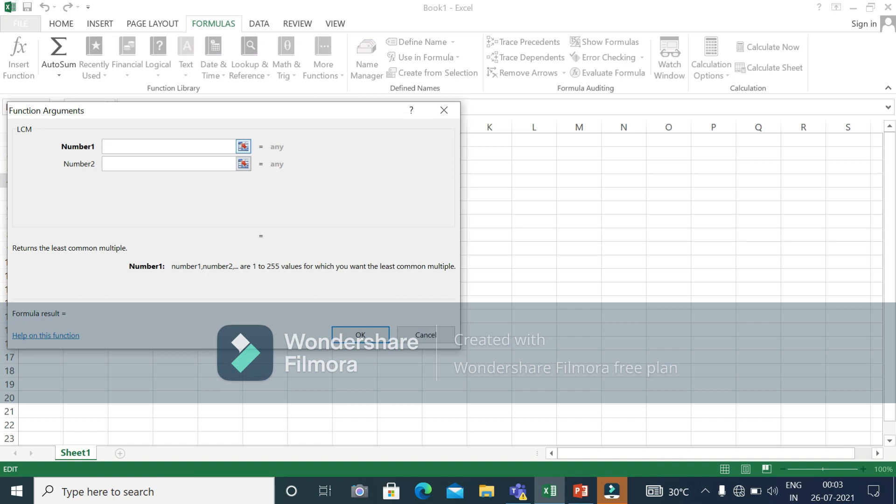
{"action": "left_click", "coordinate": [125, 145]}
{"action": "type", "text": "c1"}
{"action": "key", "text": "Tab"}
{"action": "left_click", "coordinate": [120, 167]}
{"action": "type", "text": "c2"}
{"action": "left_click", "coordinate": [119, 184]}
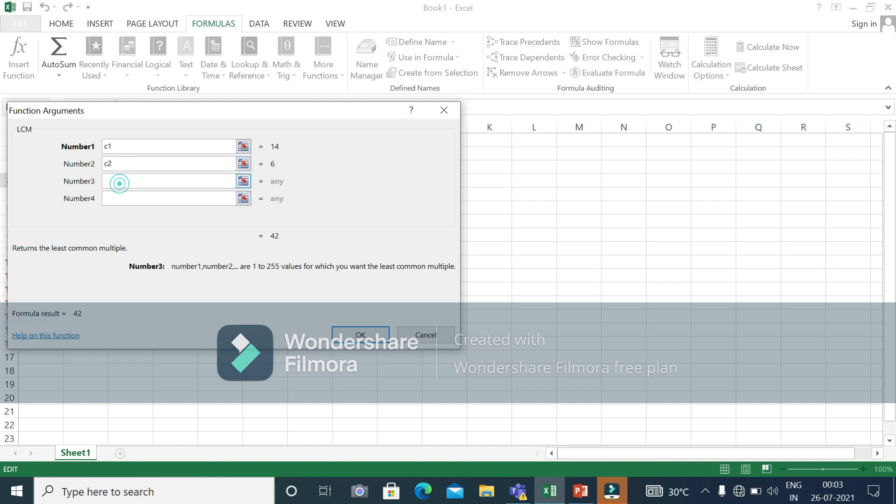
{"action": "type", "text": "c3"}
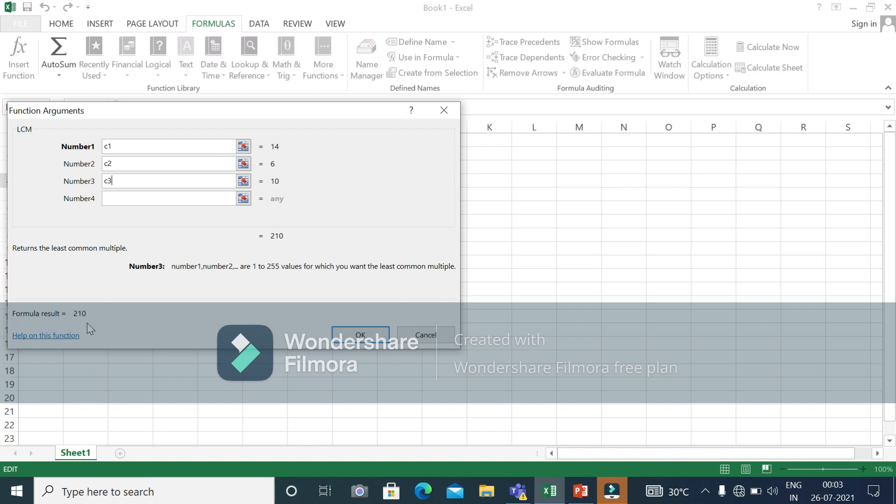
{"action": "left_click", "coordinate": [362, 341]}
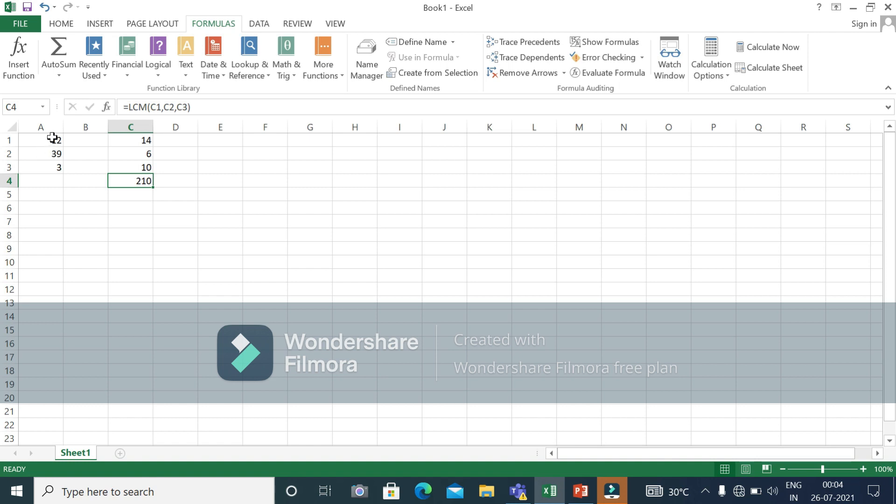
{"action": "left_click", "coordinate": [291, 77]}
{"action": "left_click_drag", "start_coordinate": [372, 141], "coordinate": [386, 209]}
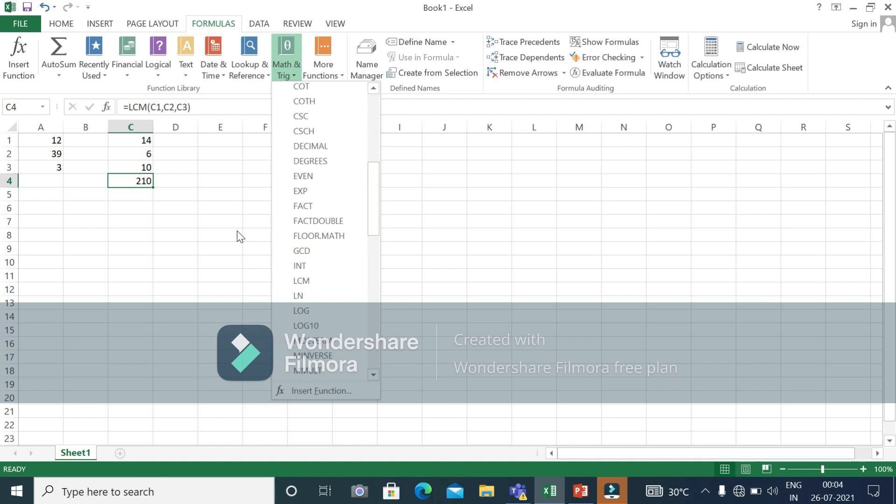
{"action": "left_click", "coordinate": [302, 251]}
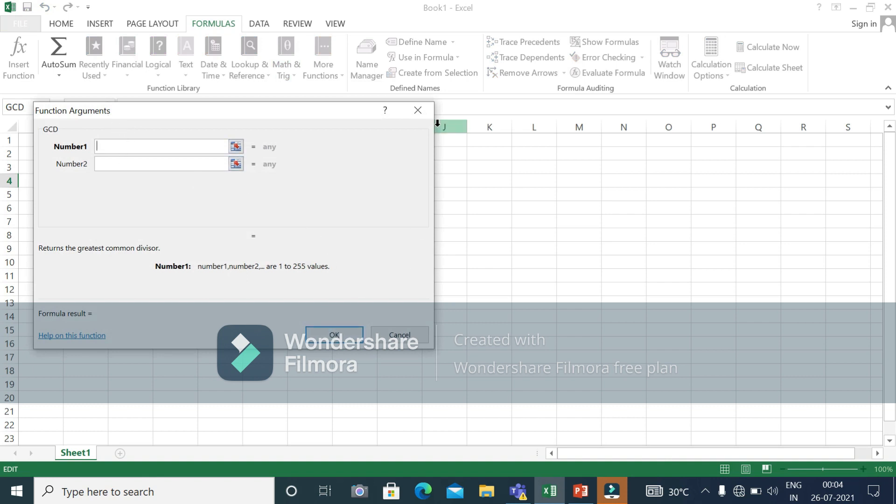
{"action": "left_click", "coordinate": [417, 112]}
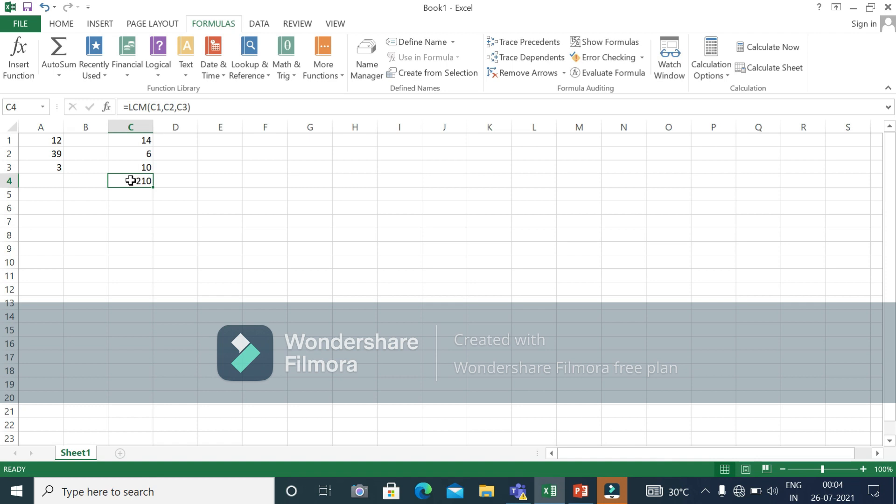
Display the list of available Math & Trig functions
{"action": "left_click", "coordinate": [294, 72]}
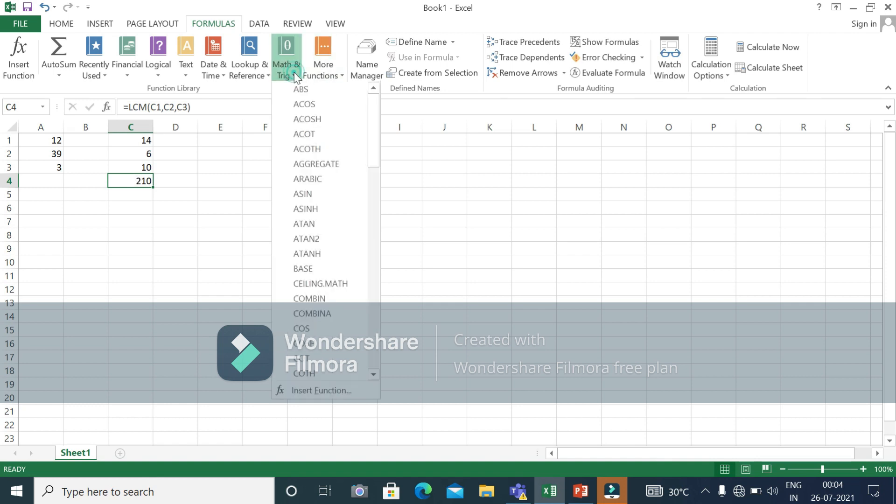